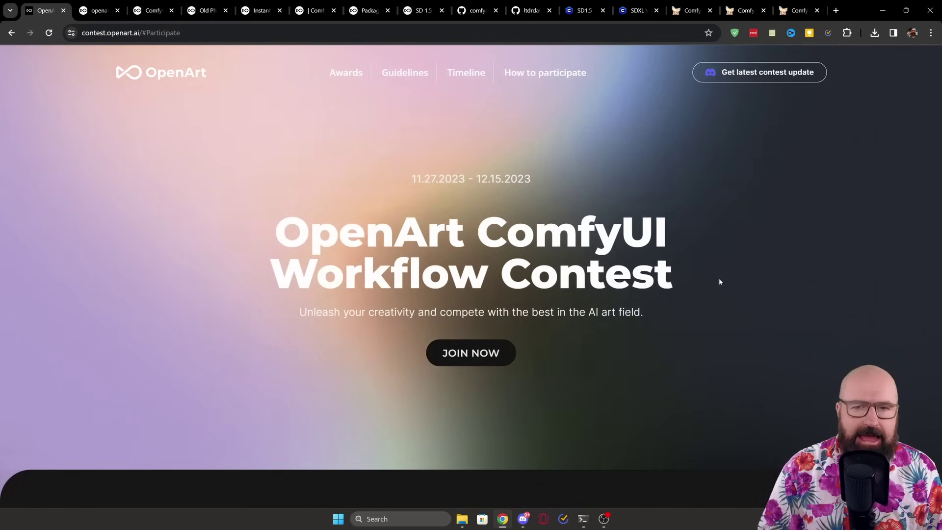
- Highlight the contest end date 12.15.2023, the $13.3k prize pool, 5 award categories and 4 special awards
left_click_drag(476, 179, 532, 180)
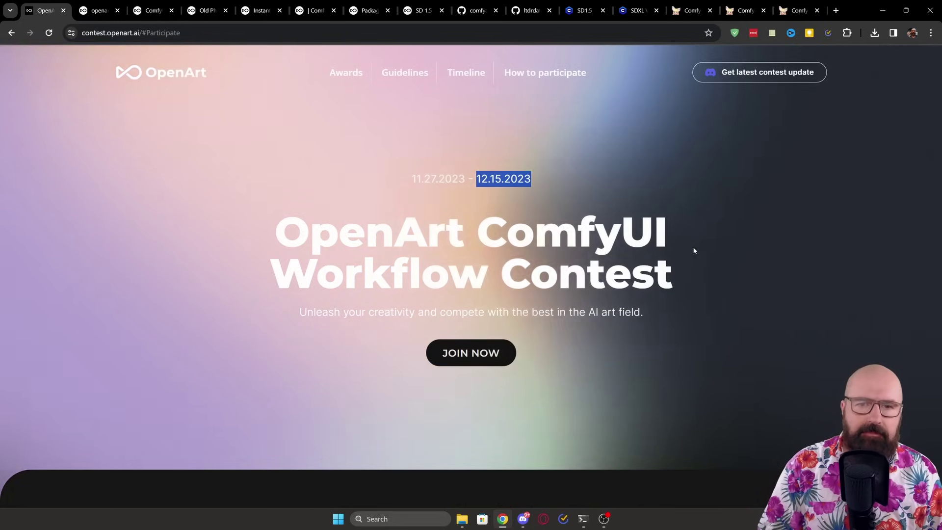
left_click_drag(184, 148, 109, 147)
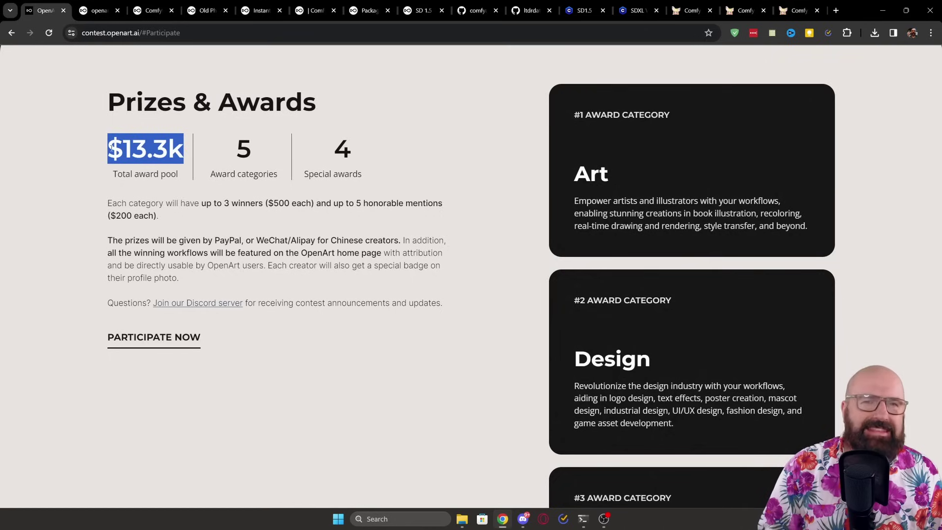
double_click(244, 148)
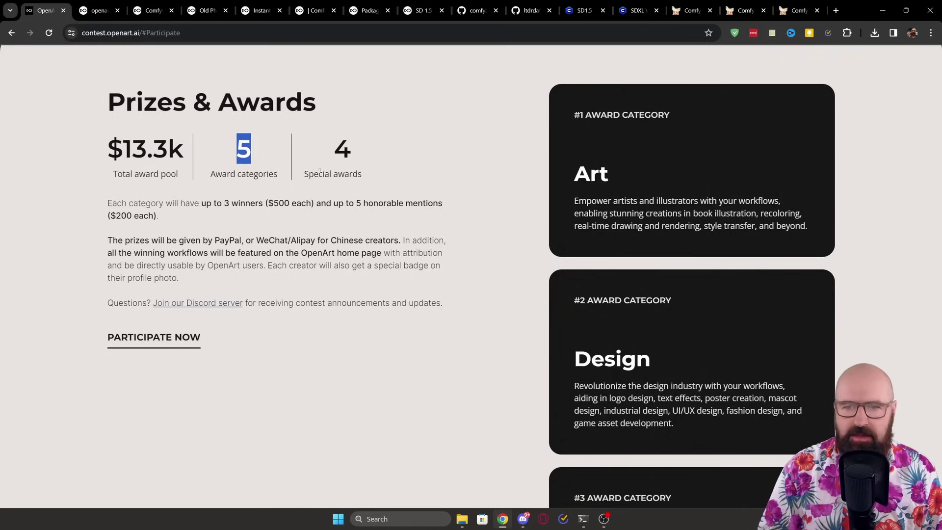
double_click(342, 149)
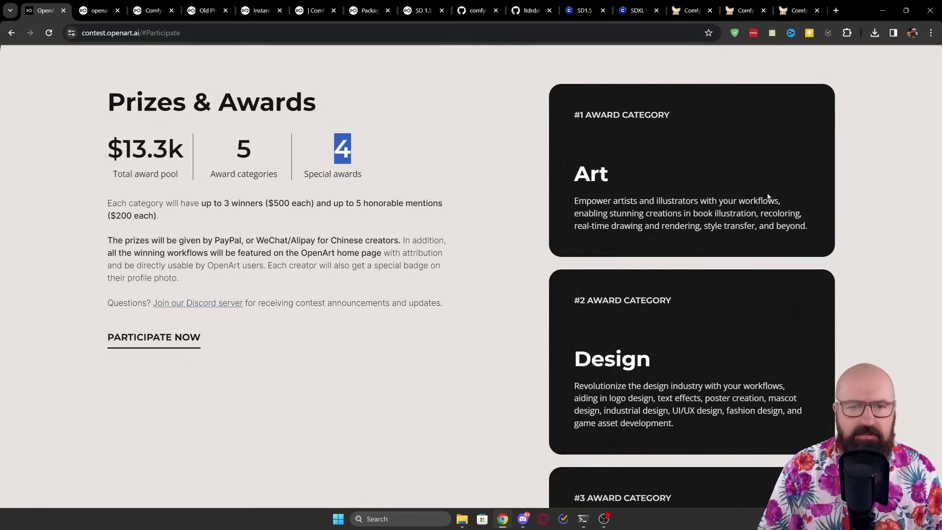
- Highlight the IPAdapter, AnimateDiff, Stable Video Diffusion and Most Innovative Workflow special awards, reaching How to participate
scroll(732, 183, "down", 7)
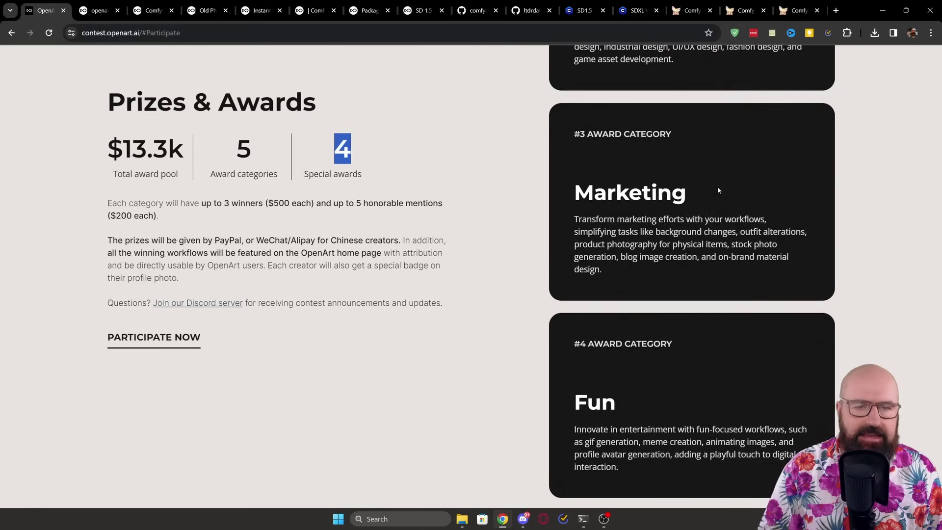
scroll(717, 189, "down", 8)
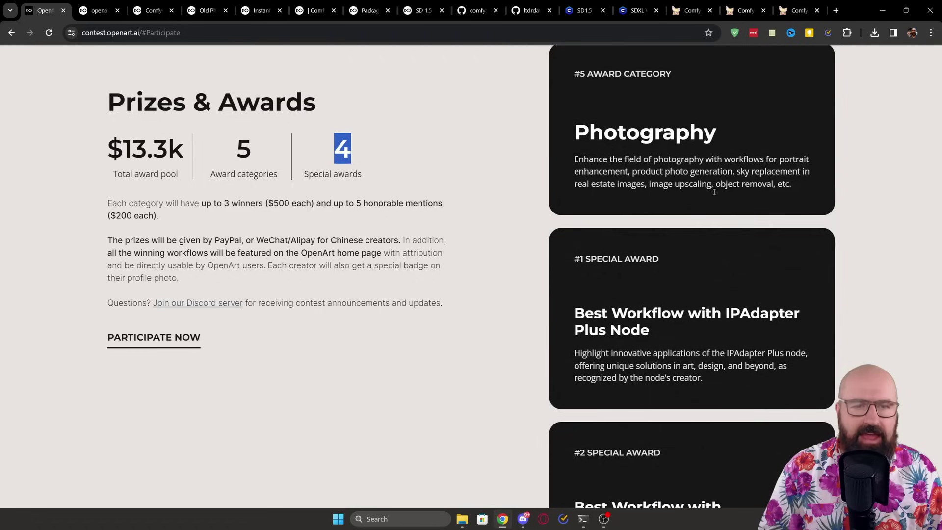
scroll(704, 189, "down", 4)
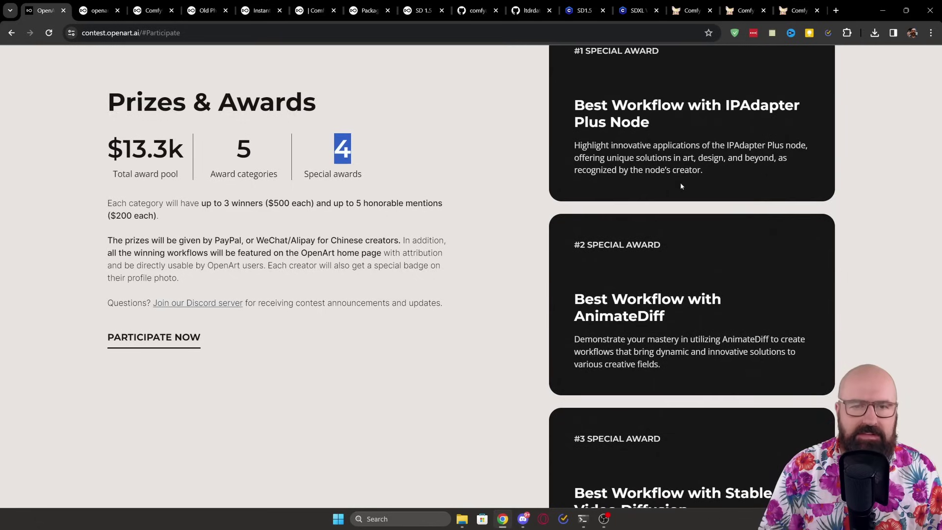
double_click(755, 107)
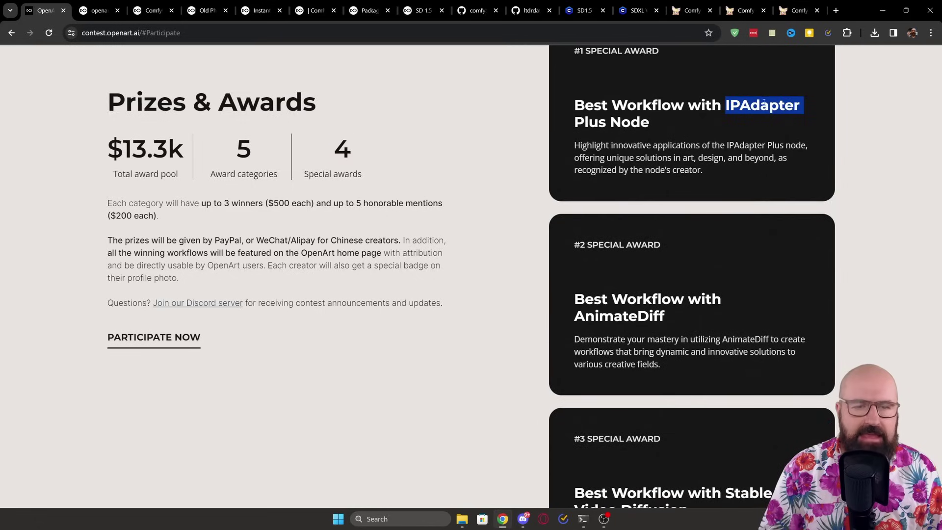
scroll(699, 227, "down", 3)
double_click(619, 161)
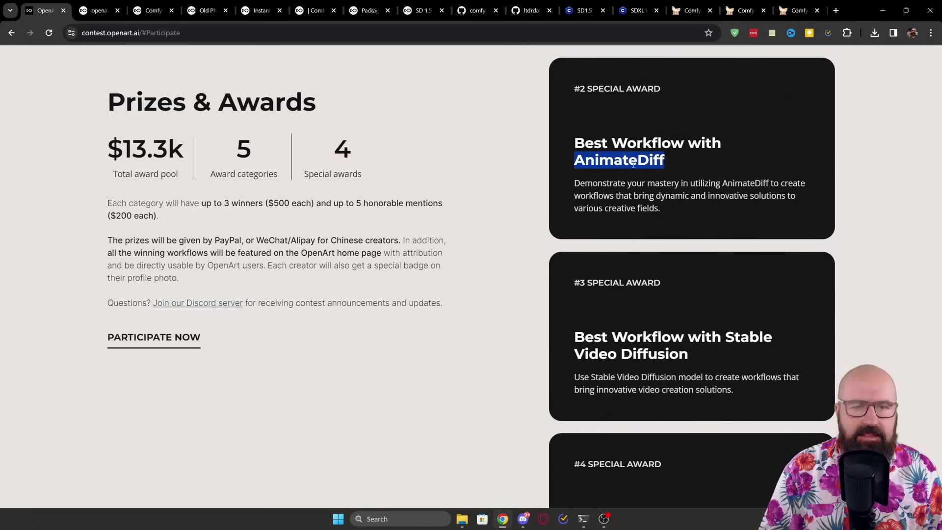
scroll(728, 144, "down", 4)
left_click_drag(724, 123, 699, 150)
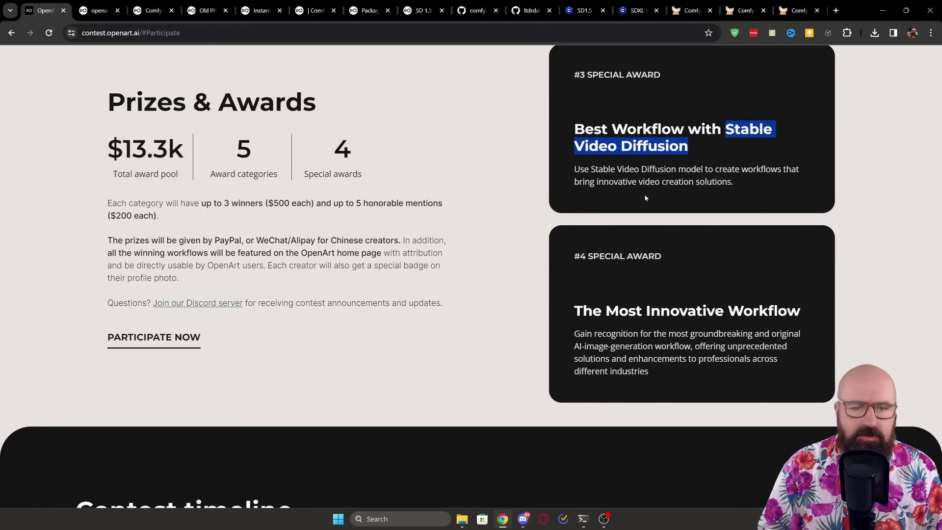
scroll(643, 193, "down", 2)
left_click_drag(608, 207, 802, 213)
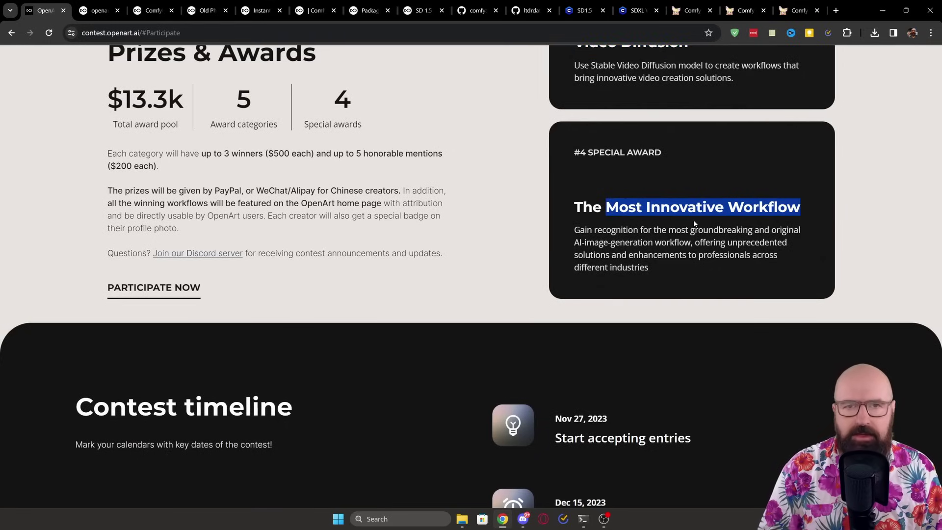
scroll(324, 206, "down", 15)
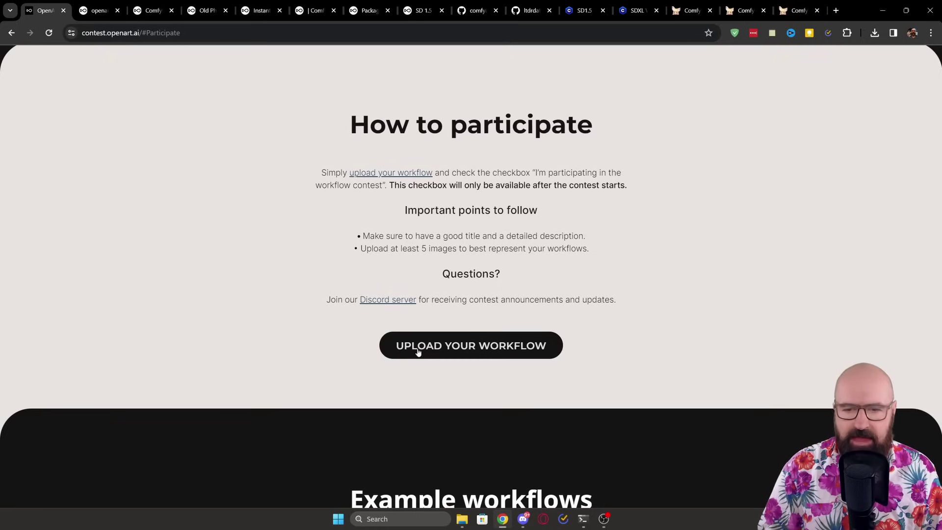
- Open the workflow publishing form and scroll past Workflow Image, Name and Description to Result Thumbnails
left_click(533, 348)
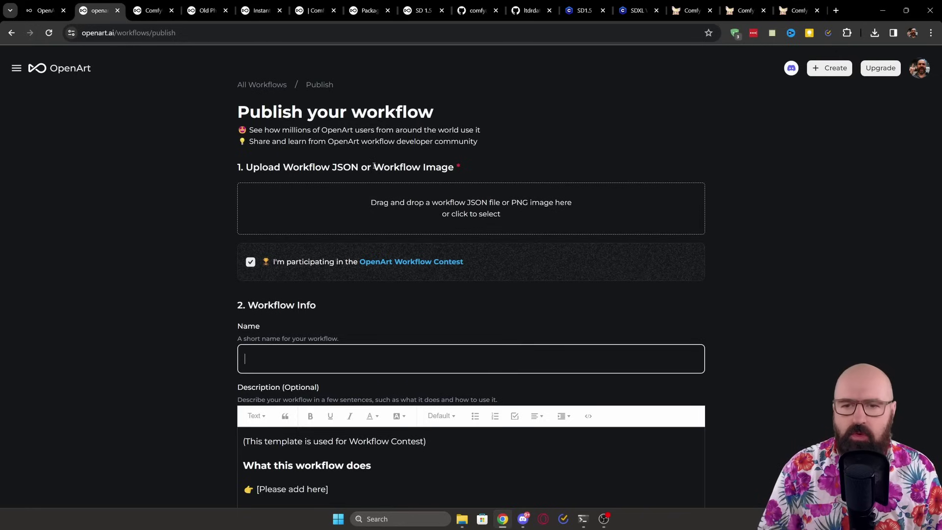
left_click_drag(374, 167, 456, 166)
scroll(343, 162, "down", 4)
left_click(266, 157)
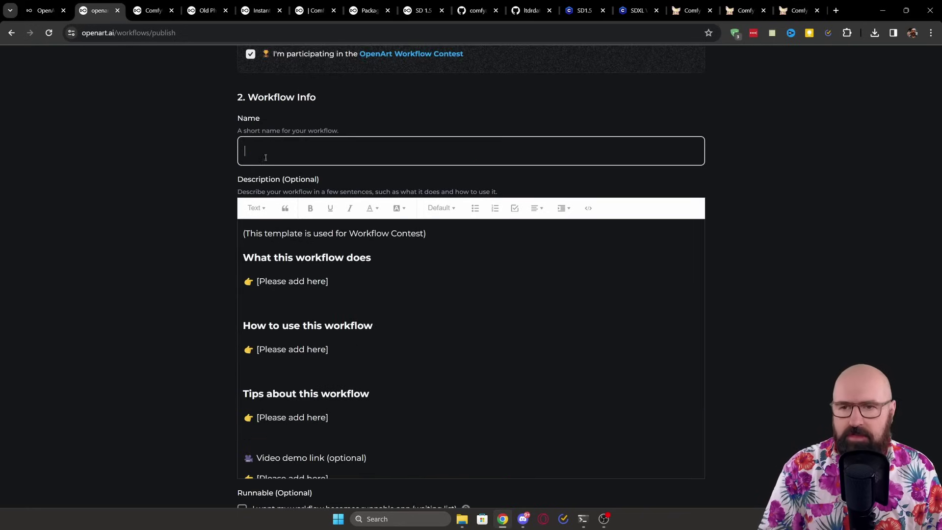
scroll(191, 242, "down", 2)
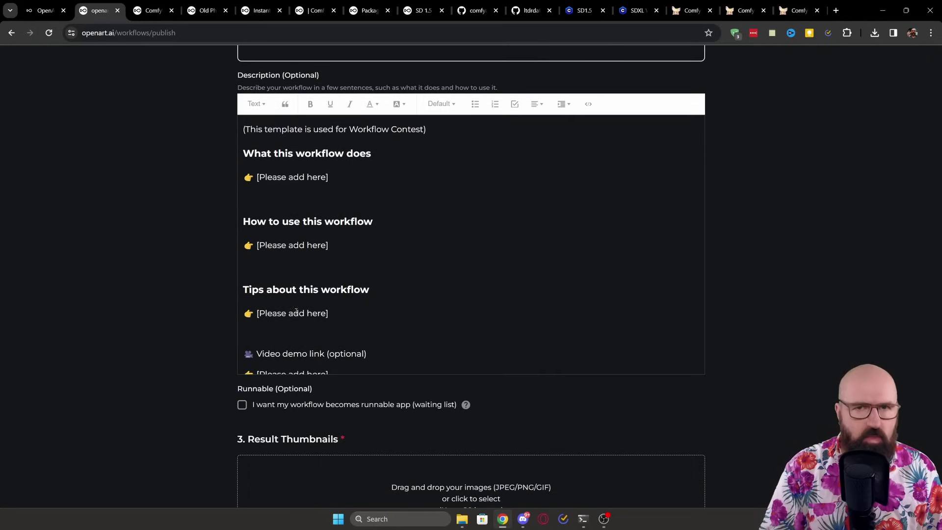
scroll(336, 214, "down", 2)
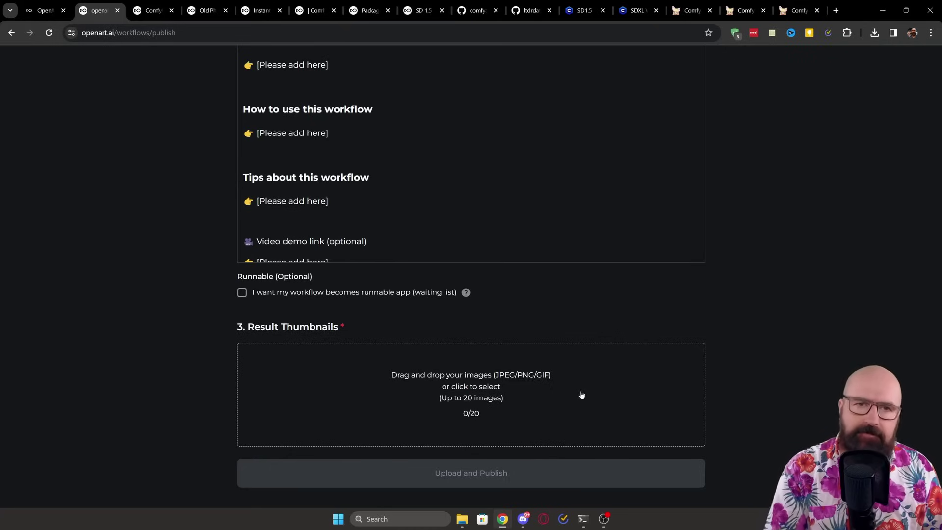
- Switch to the All ComfyUI Workflows tab, then on to the Old Photo Reborn workflow tab
key("ctrl+Tab")
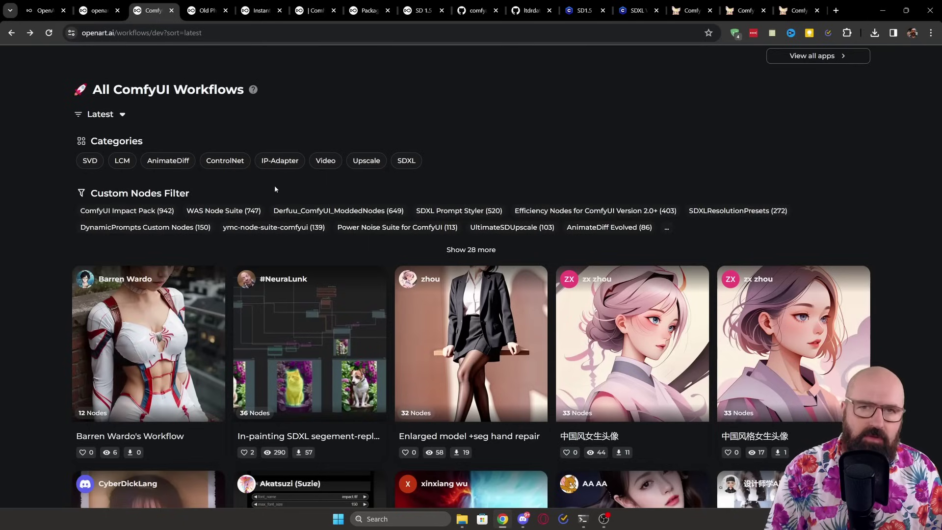
key("ctrl+Tab")
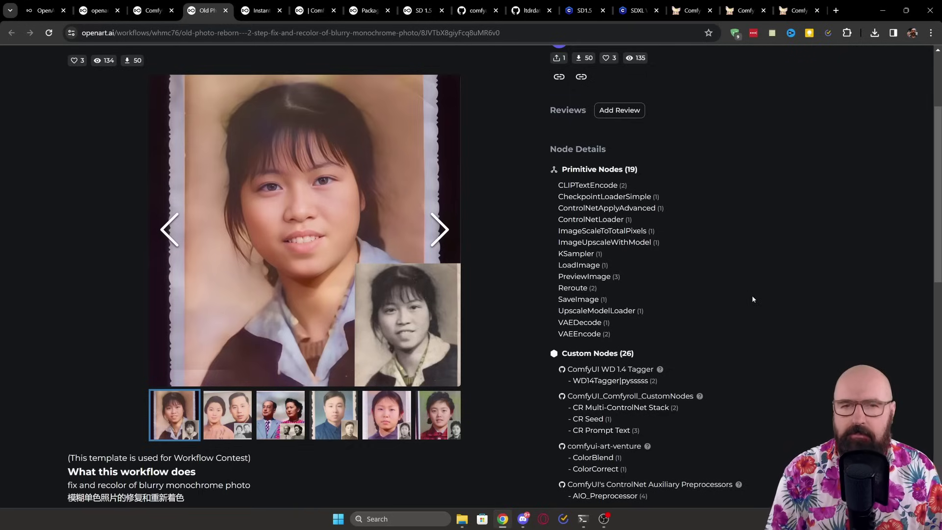
- Pan the node diagram until VAEEncode, Efficient Loader and KSampler (Efficient) are fully visible
scroll(715, 322, "up", 3)
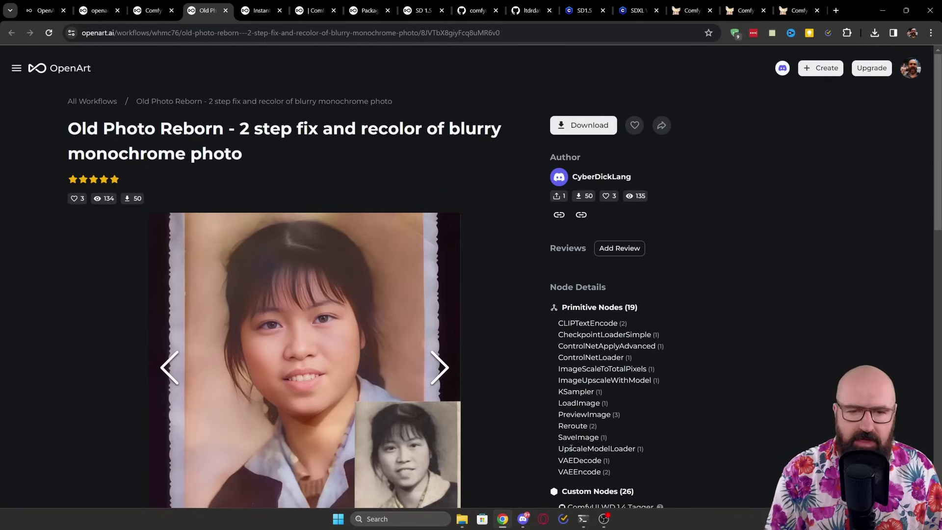
scroll(726, 358, "down", 9)
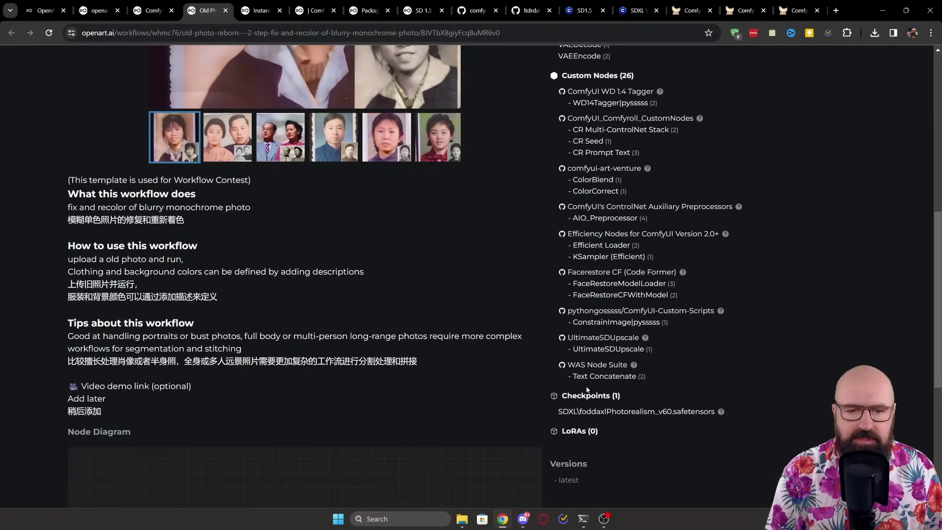
scroll(769, 286, "down", 6)
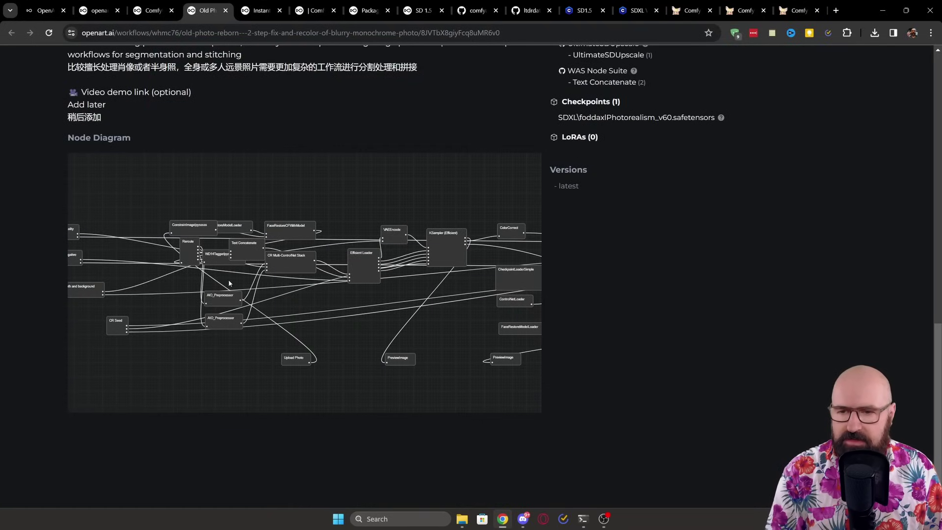
scroll(228, 278, "up", 5)
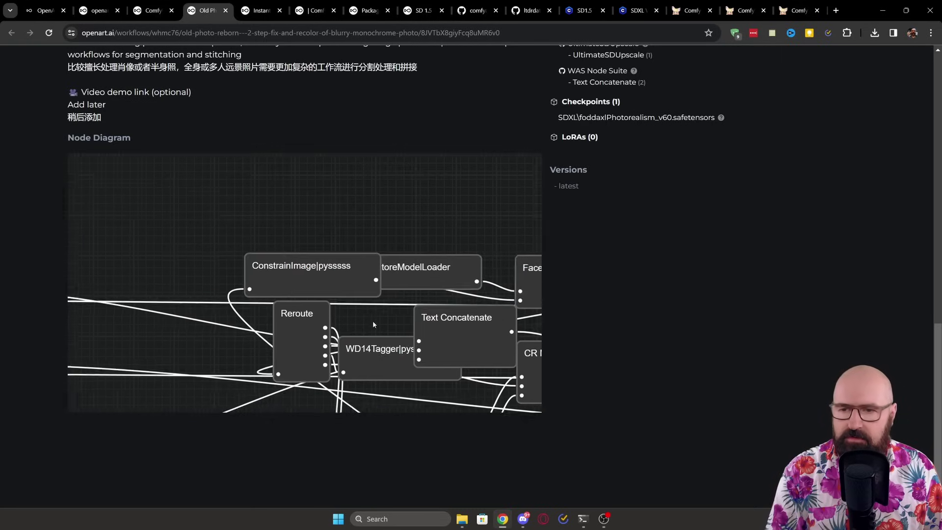
left_click_drag(373, 324, 130, 194)
left_click_drag(439, 323, 101, 321)
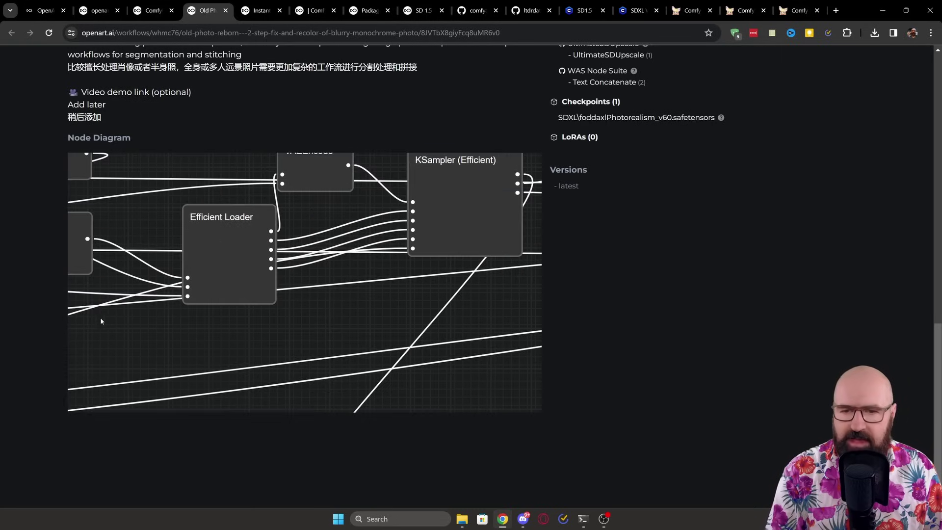
left_click_drag(376, 287, 311, 354)
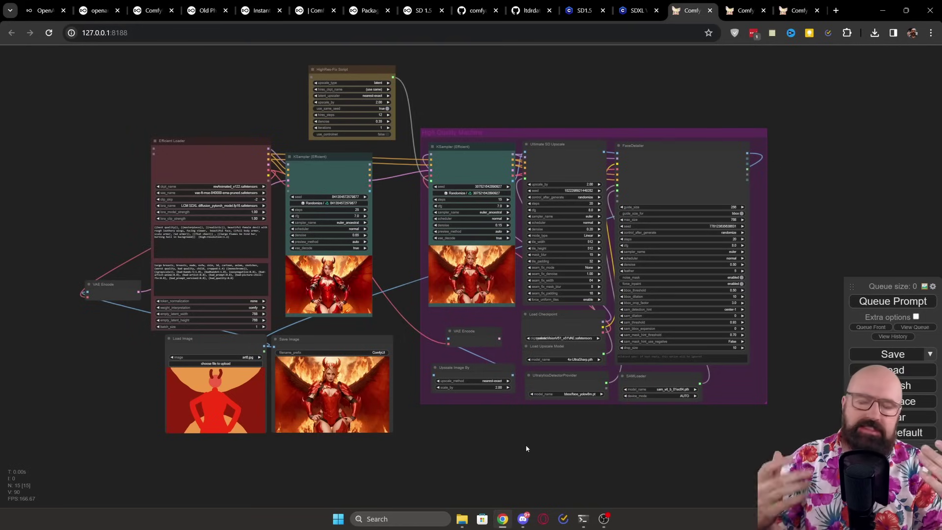
- Inspect the Efficient Loader, upscale, FaceDetailer, Load Image and Save Image nodes, then go to the ControlNet tab
scroll(218, 433, "up", 14)
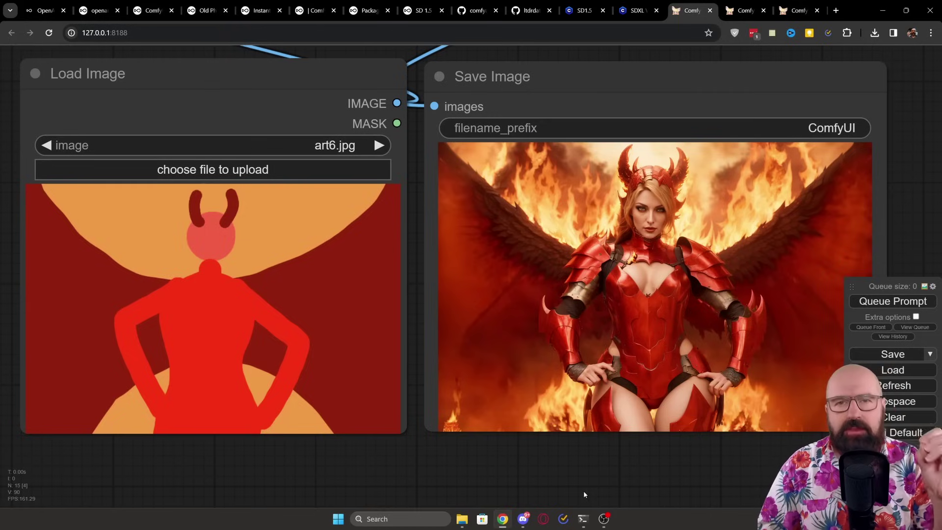
scroll(584, 490, "down", 8)
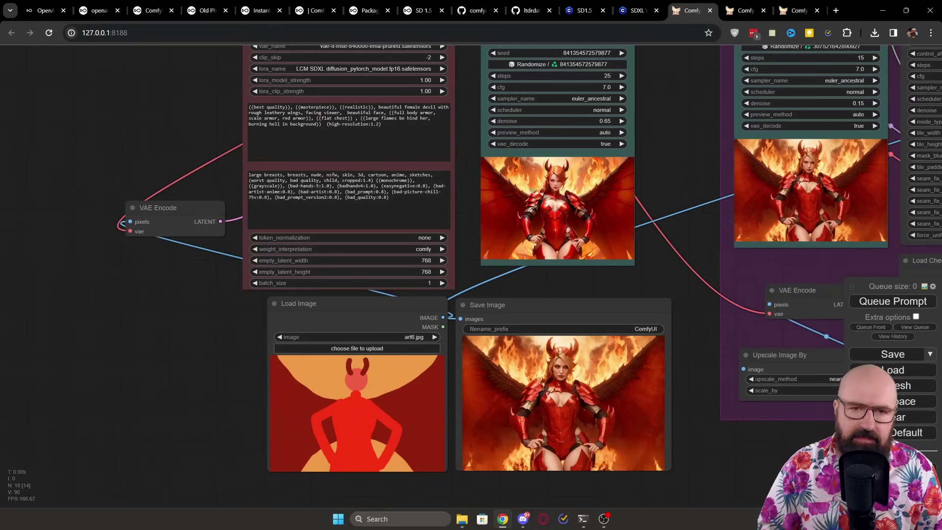
left_click_drag(656, 142, 416, 242)
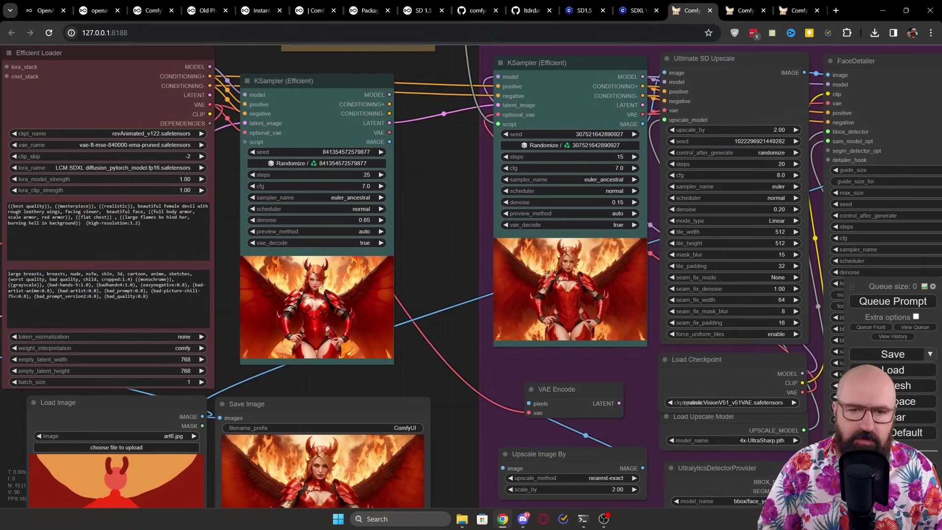
left_click_drag(457, 188, 268, 191)
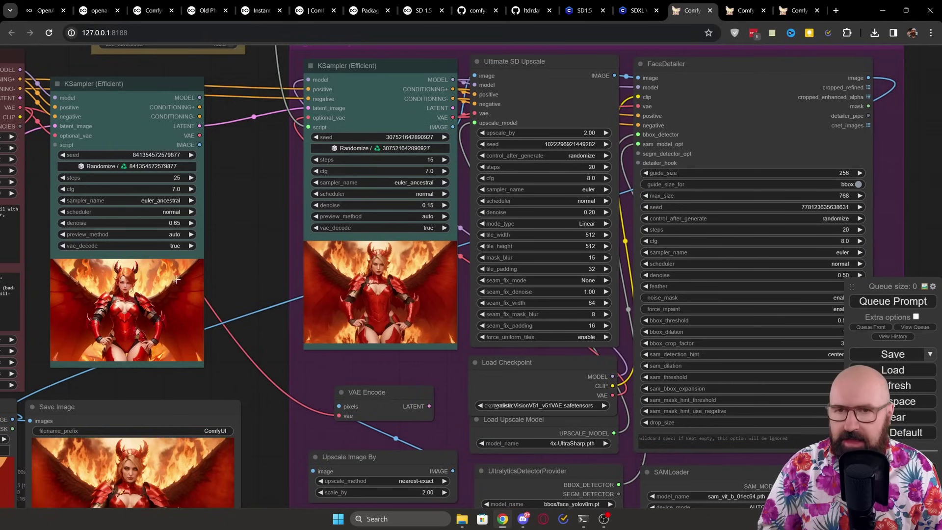
scroll(255, 173, "up", 1)
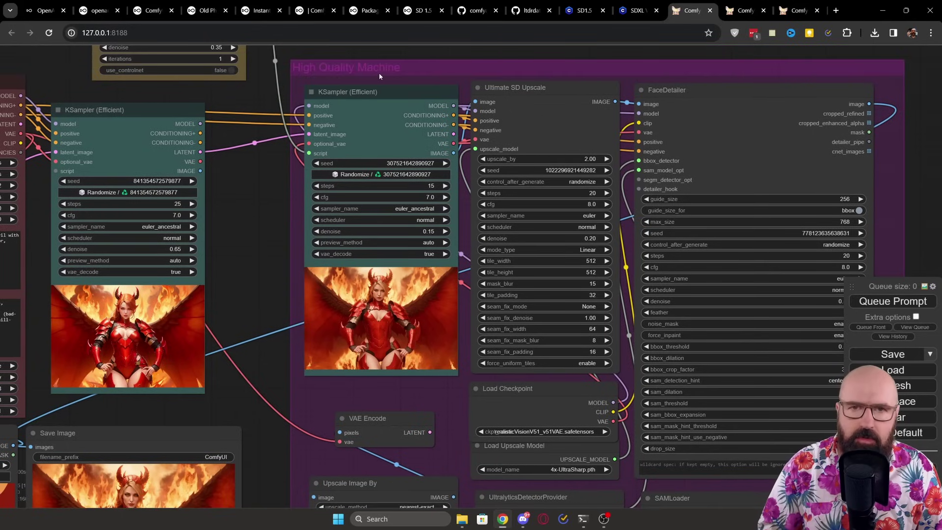
left_click_drag(205, 431, 510, 96)
scroll(417, 195, "up", 5)
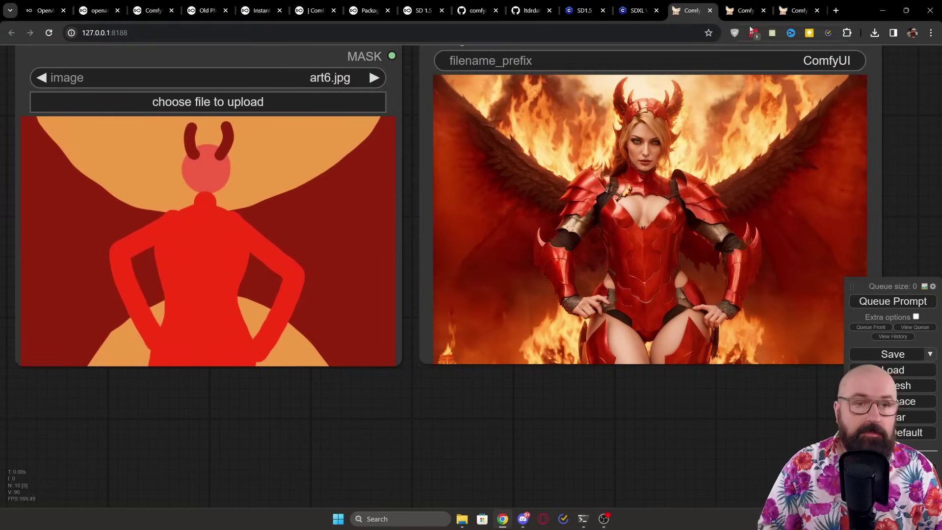
key("ctrl+Tab")
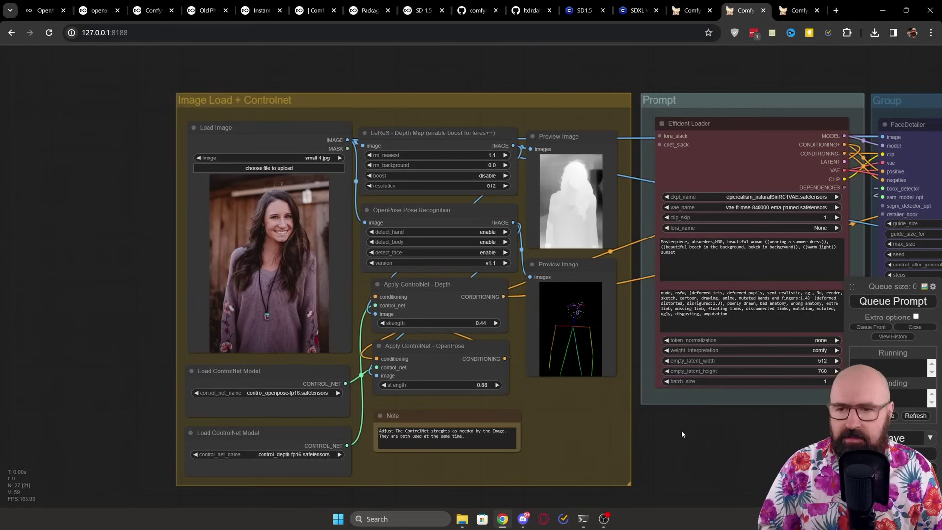
- Zoom across from the Image Load + ControlNet group to the Upscale group and Save Image node
scroll(265, 230, "up", 10)
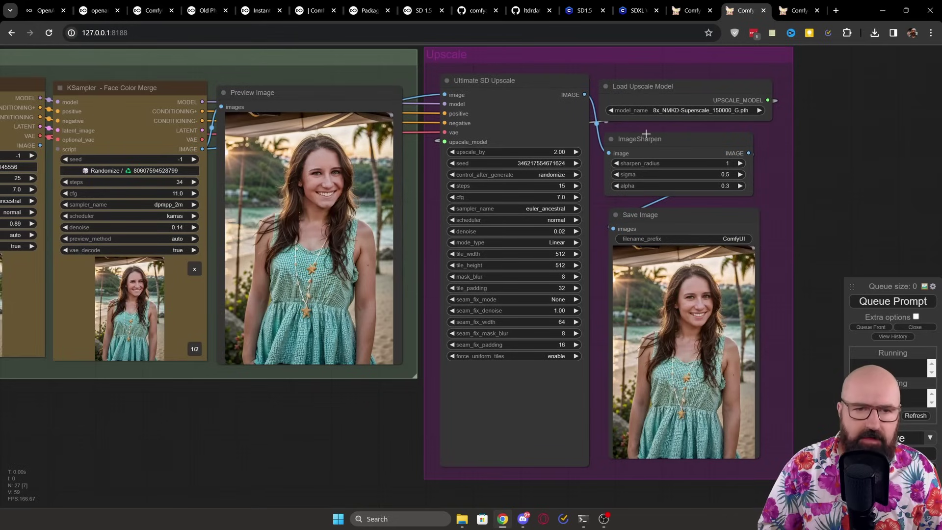
- Zoom into the beach portrait in the Save Image preview, then back out
scroll(696, 338, "up", 10)
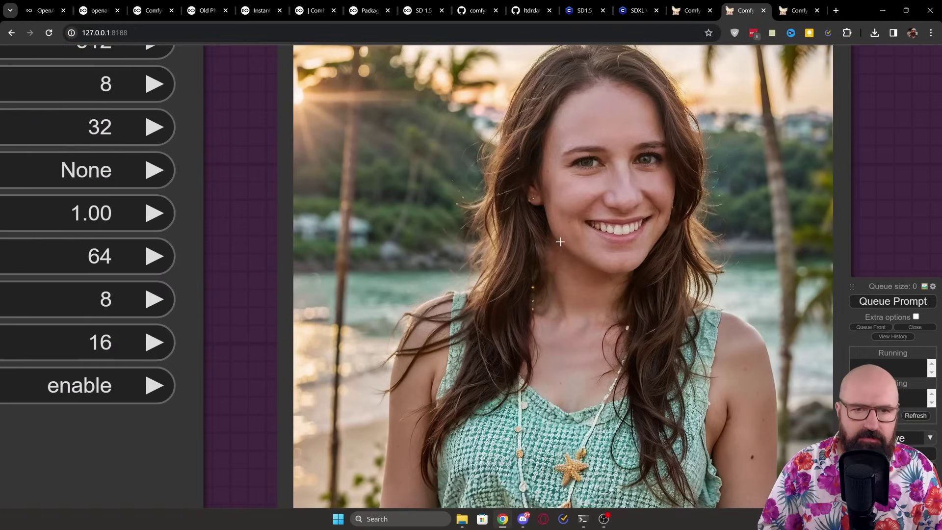
scroll(561, 268, "down", 5)
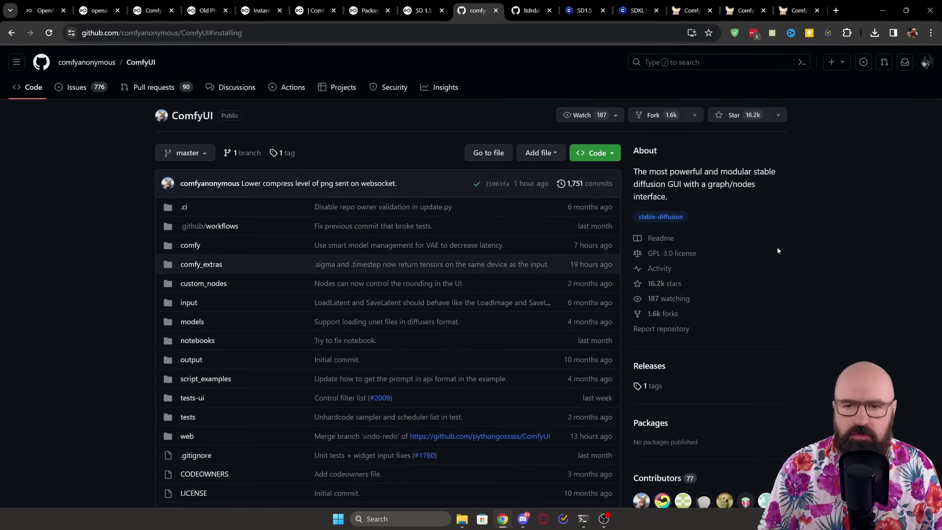
- Jump to the README's Installing ComfyUI section and highlight the Windows heading
scroll(777, 250, "down", 14)
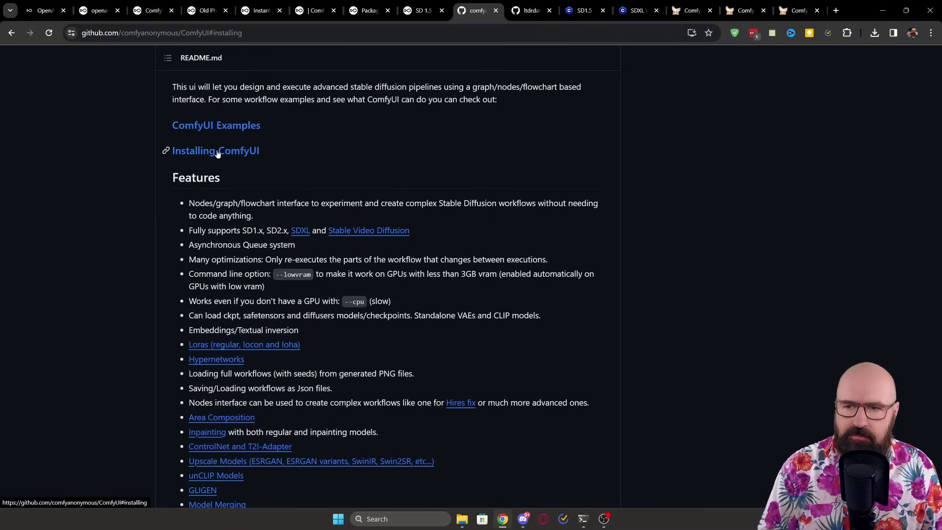
left_click(218, 153)
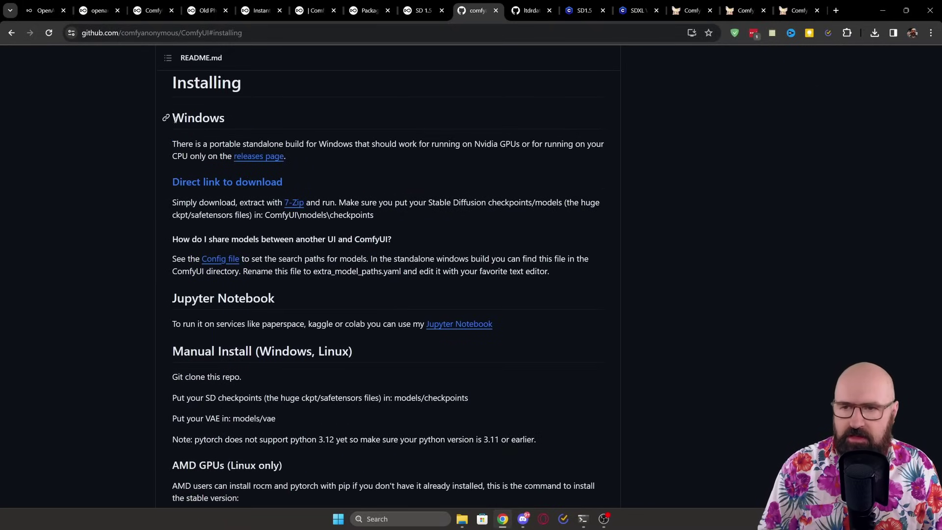
left_click_drag(175, 120, 353, 143)
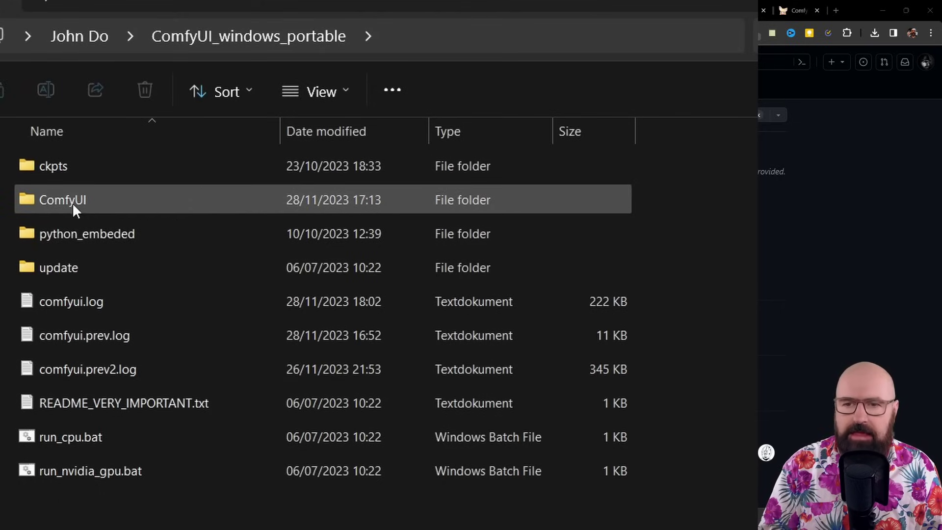
- Go into ComfyUI\custom_nodes and make its folder path editable
double_click(23, 202)
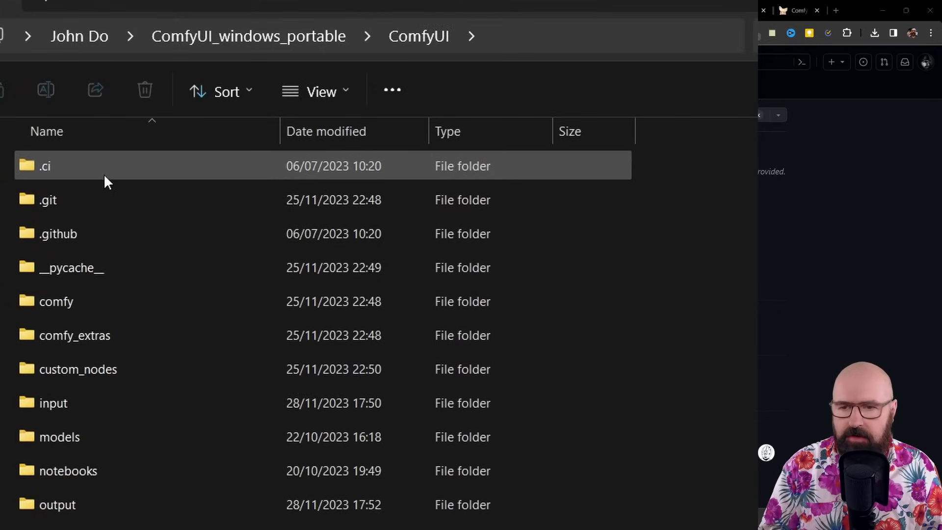
left_click(110, 368)
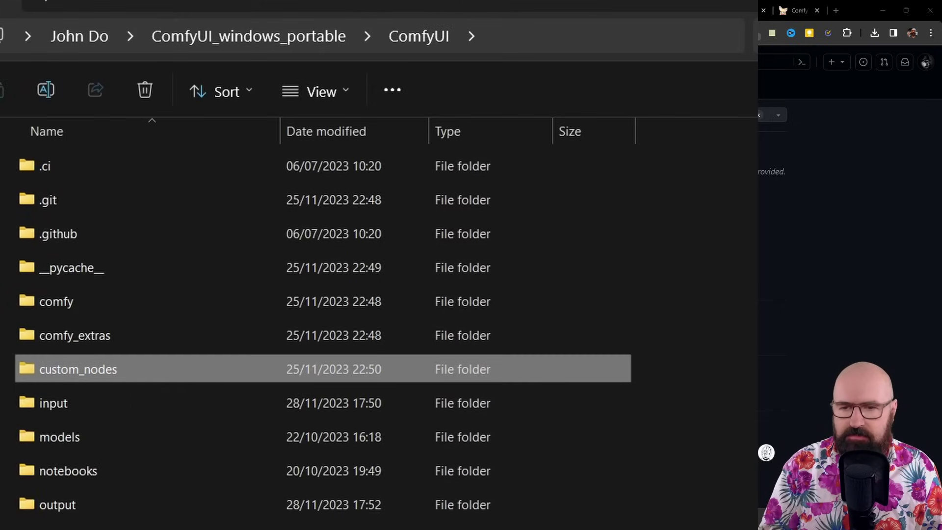
double_click(25, 369)
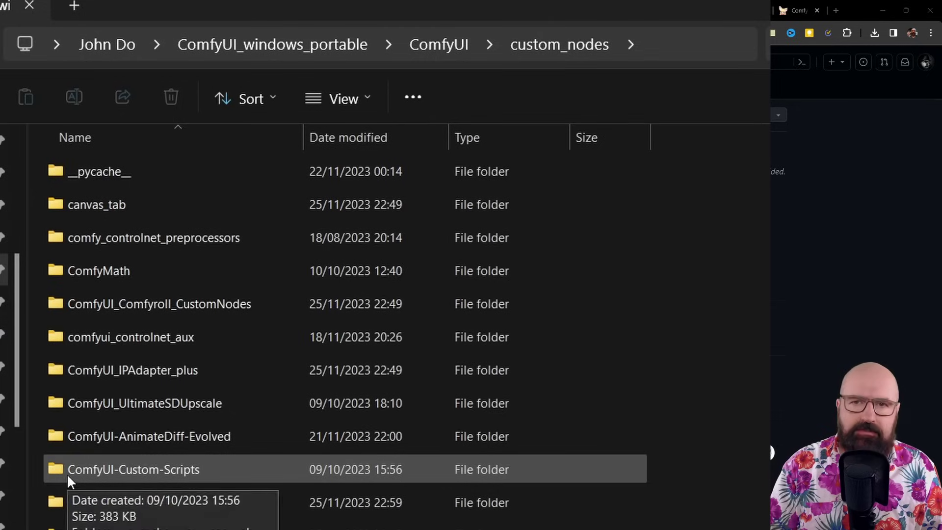
left_click(686, 46)
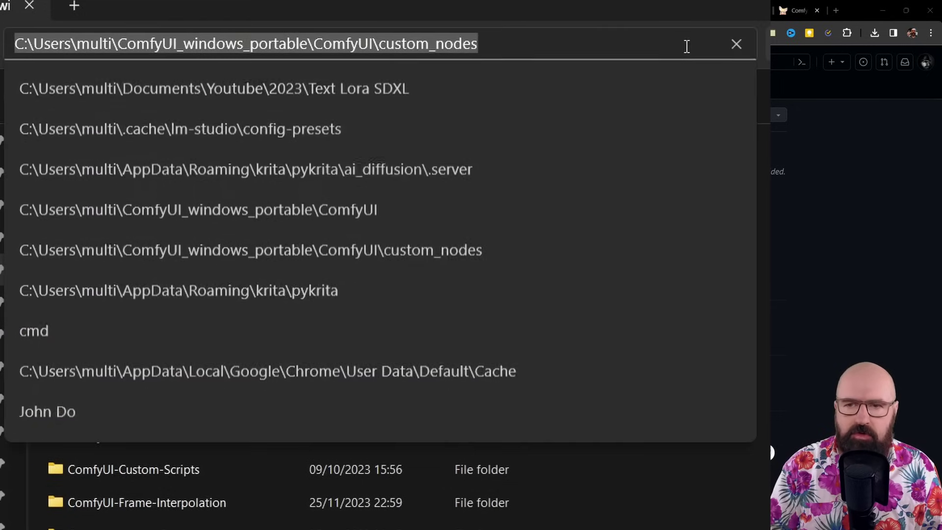
- Open a command prompt in custom_nodes and enter 'git clone' with the pasted ComfyUI-Manager URL
type("cmd")
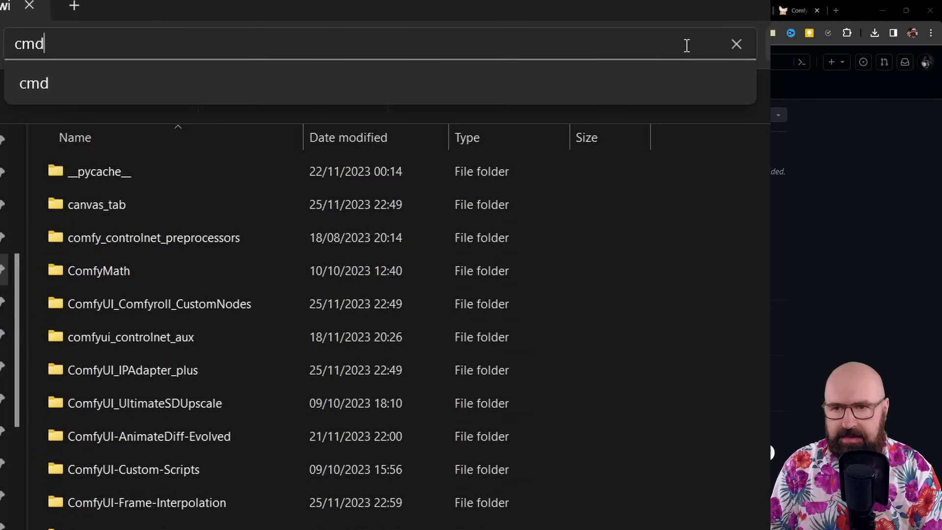
key("Return")
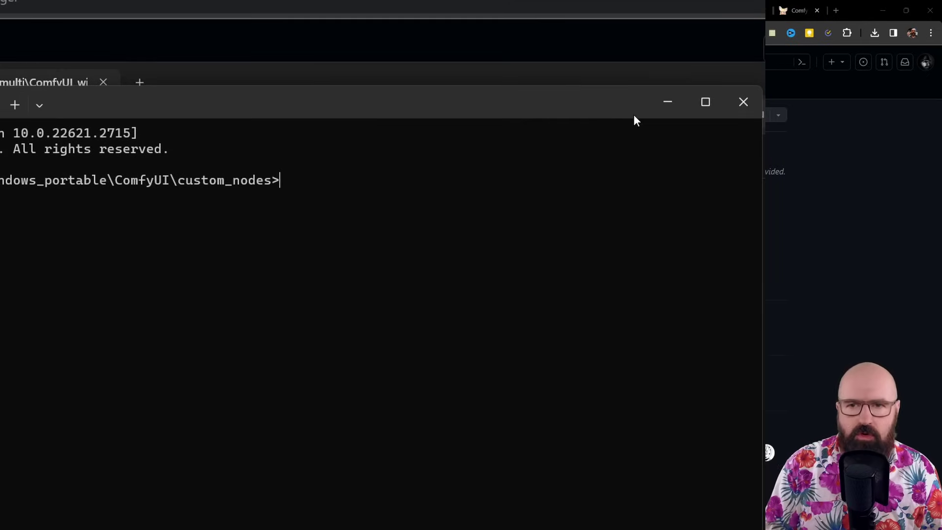
type("git clone")
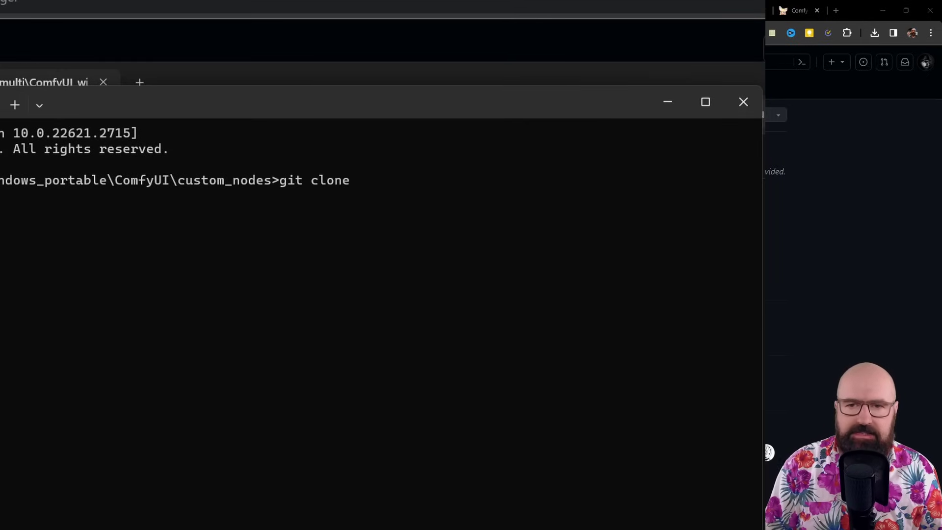
type("https://github.com/ltdrdata/ComfyUI-Manager")
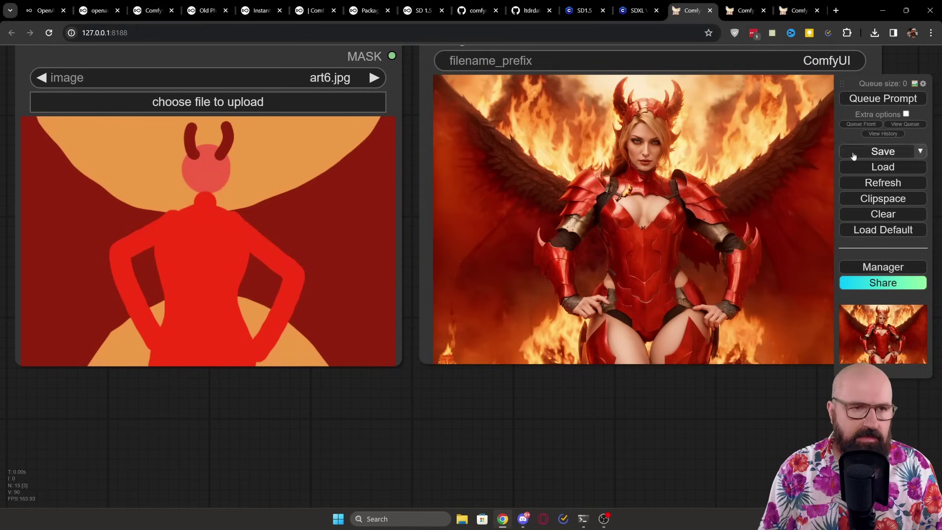
- Move the floating queue panel toward the canvas and bring up the ComfyUI Manager menu
left_click_drag(882, 88, 418, 92)
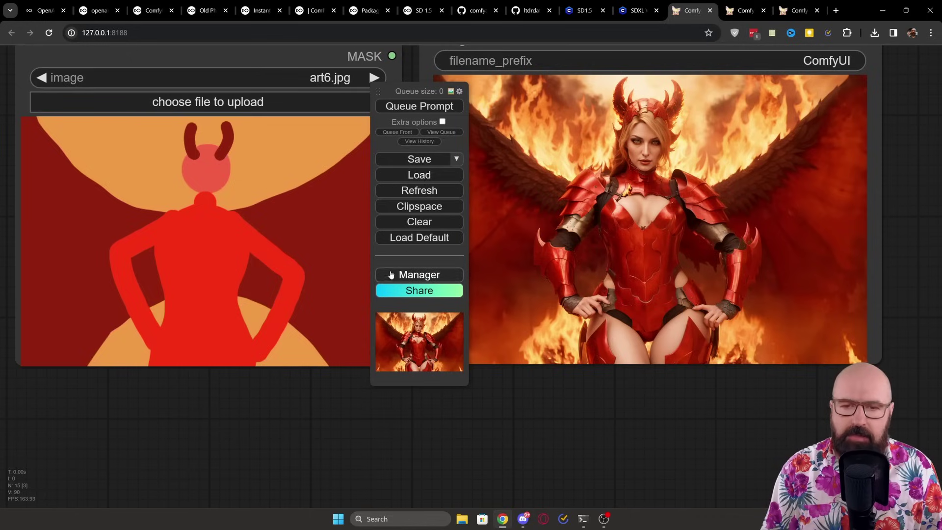
left_click(433, 276)
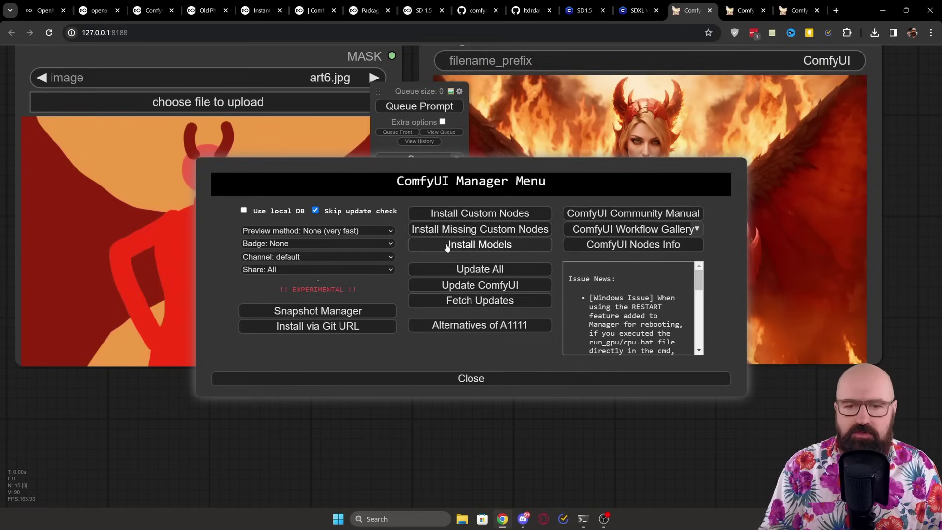
left_click(501, 251)
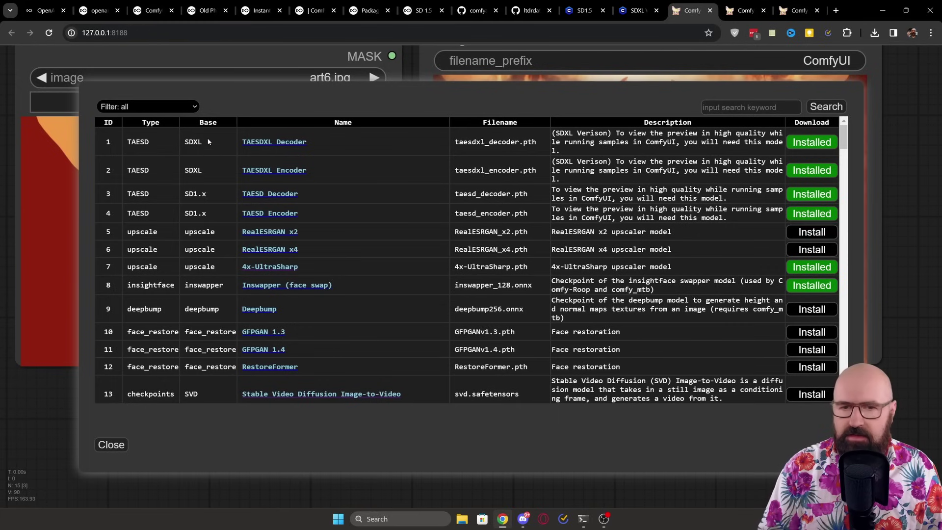
scroll(362, 206, "down", 20)
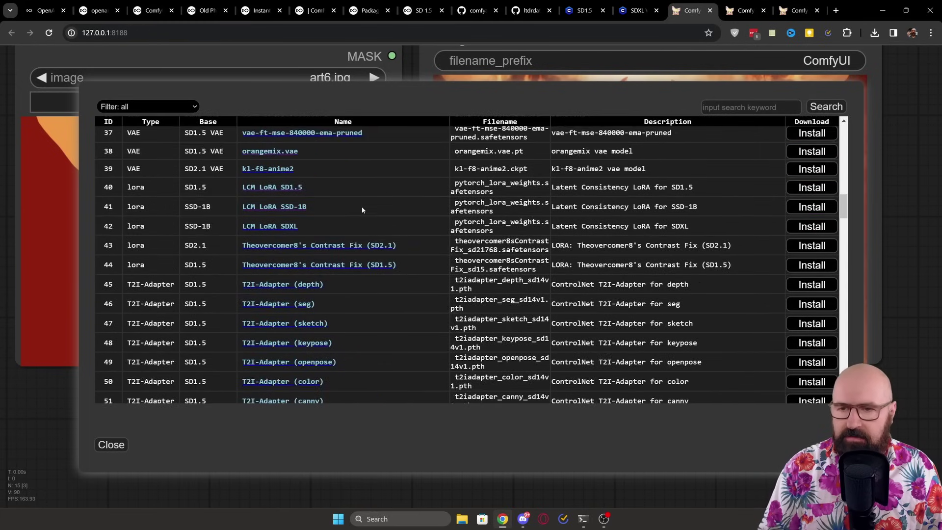
scroll(362, 209, "down", 10)
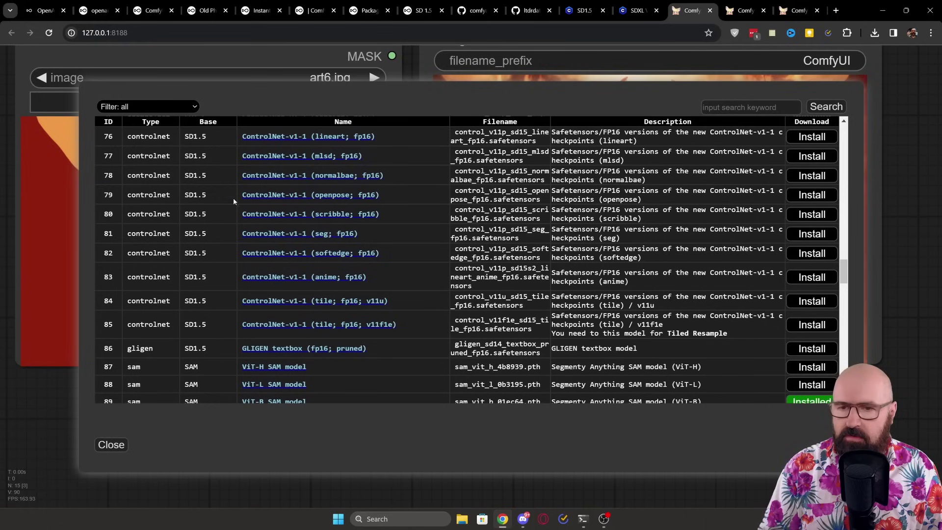
scroll(181, 236, "down", 10)
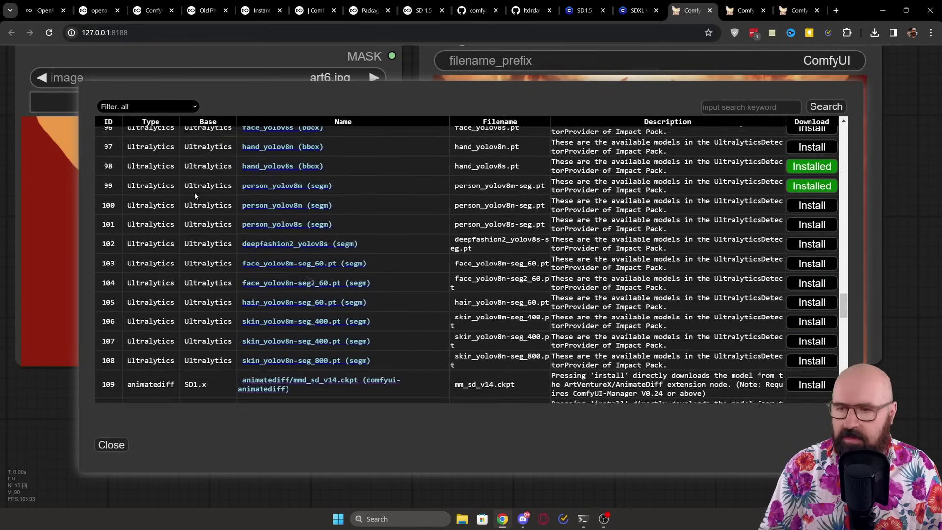
scroll(242, 180, "down", 5)
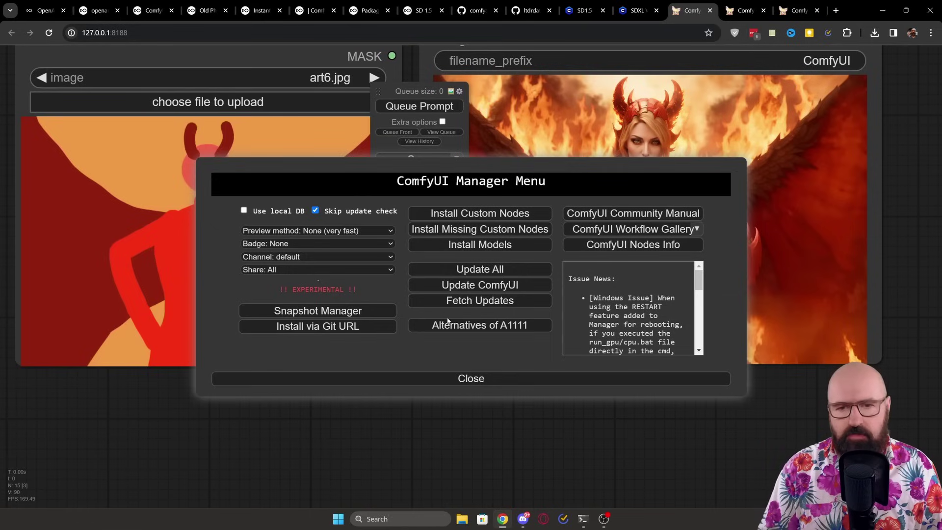
- Search the installable custom nodes for 'ultimate' to find UltimateSDUpscale
left_click(470, 214)
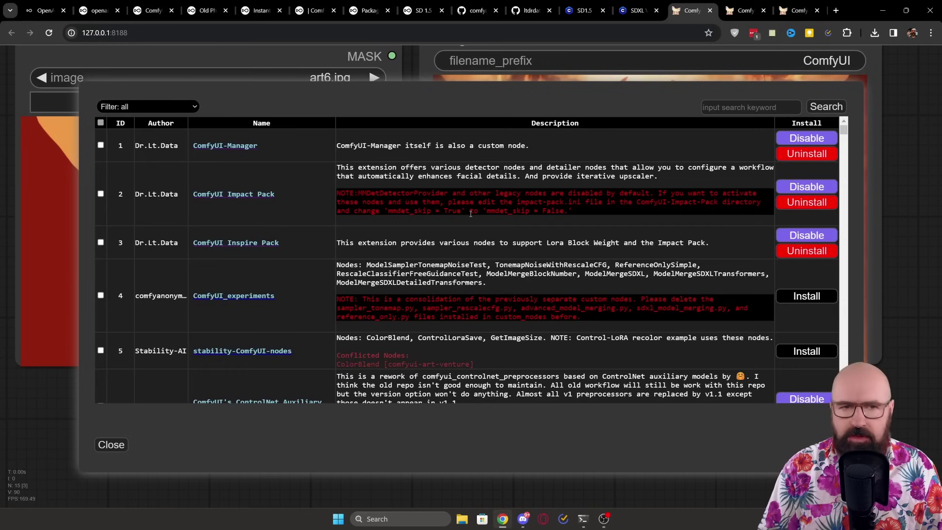
left_click(721, 108)
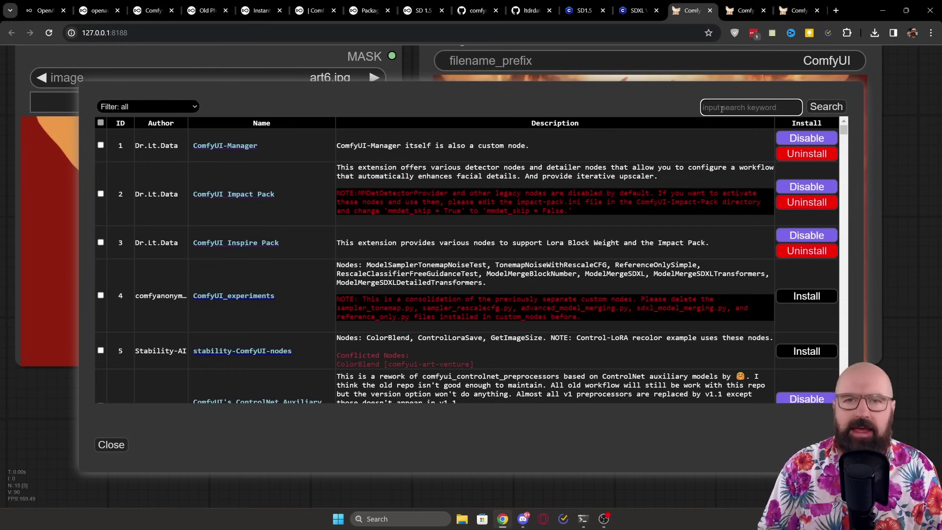
type("ultimate")
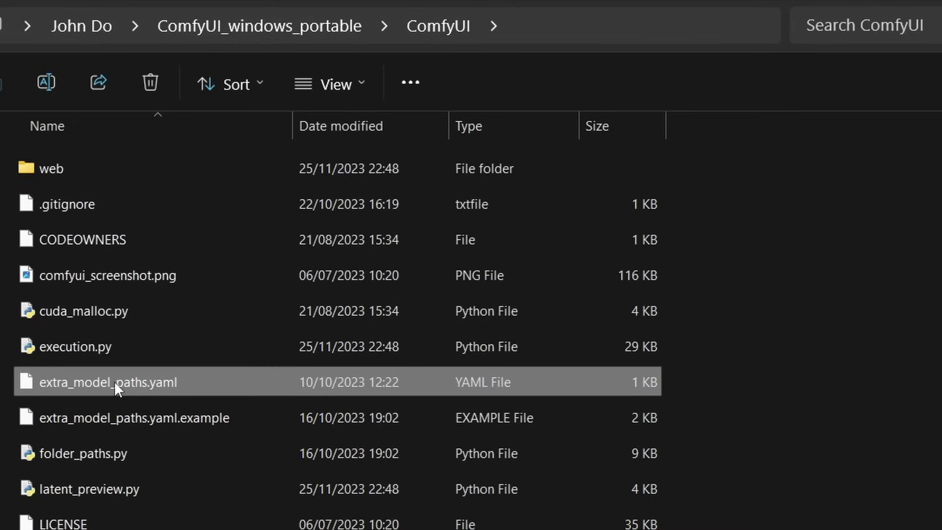
- Show the context menu for extra_model_paths.yaml in the ComfyUI folder
right_click(179, 384)
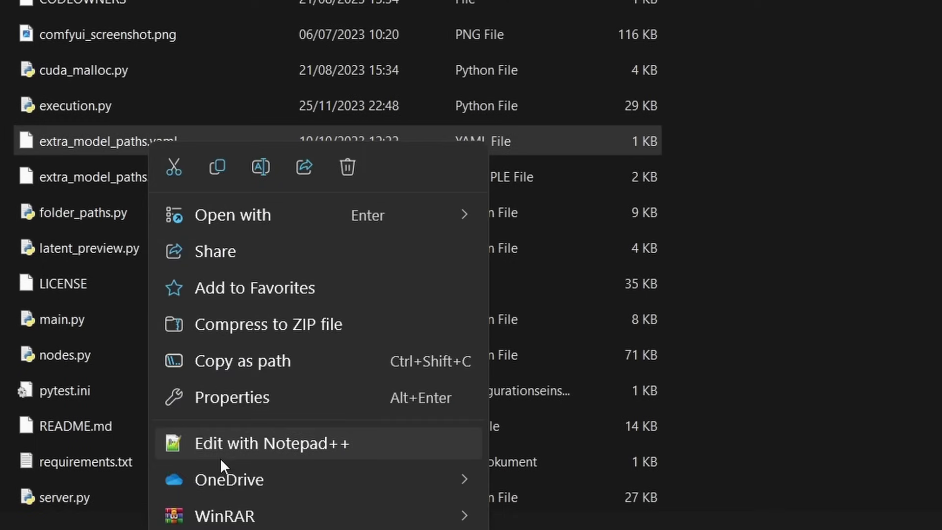
- Open extra_model_paths.yaml in Notepad++, review the checkpoints-to-upscale_models paths, and select the checkpoints path
left_click(319, 443)
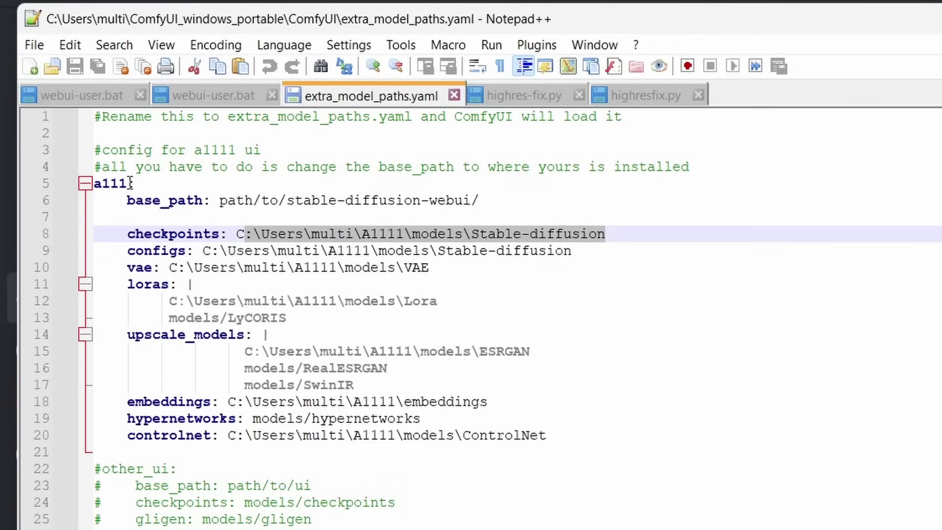
left_click(172, 233)
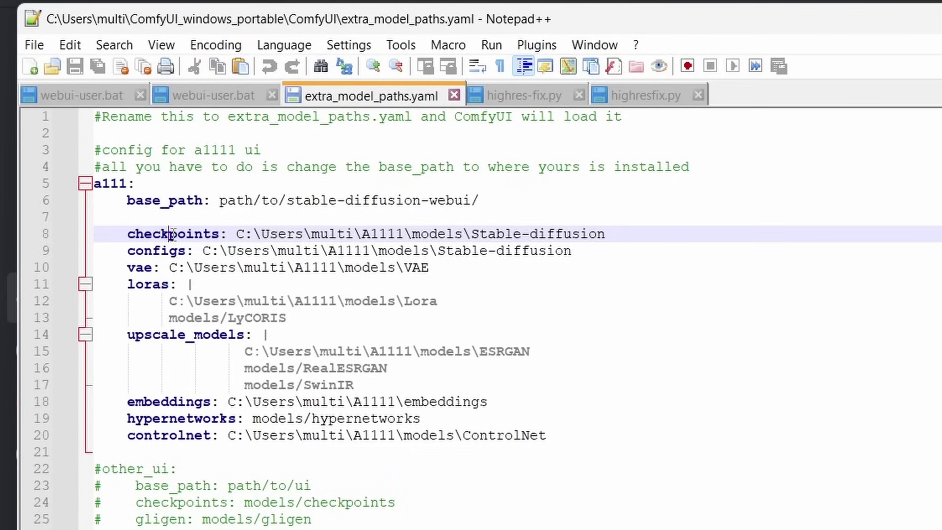
left_click(164, 253)
left_click(143, 267)
left_click(155, 283)
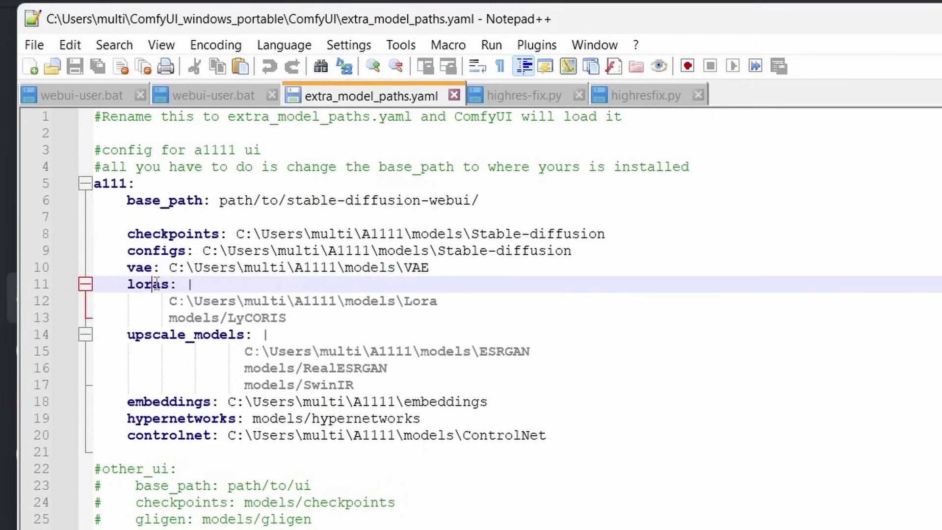
left_click(160, 334)
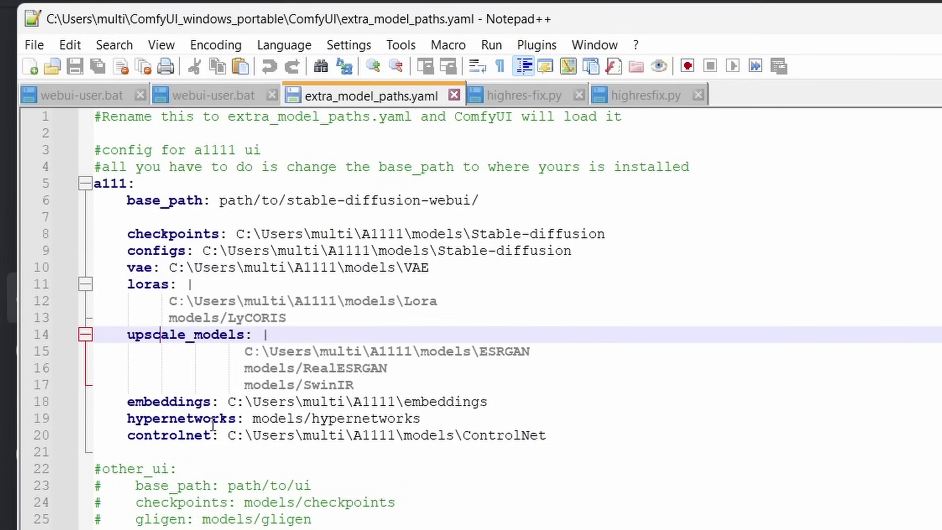
left_click_drag(237, 234, 617, 230)
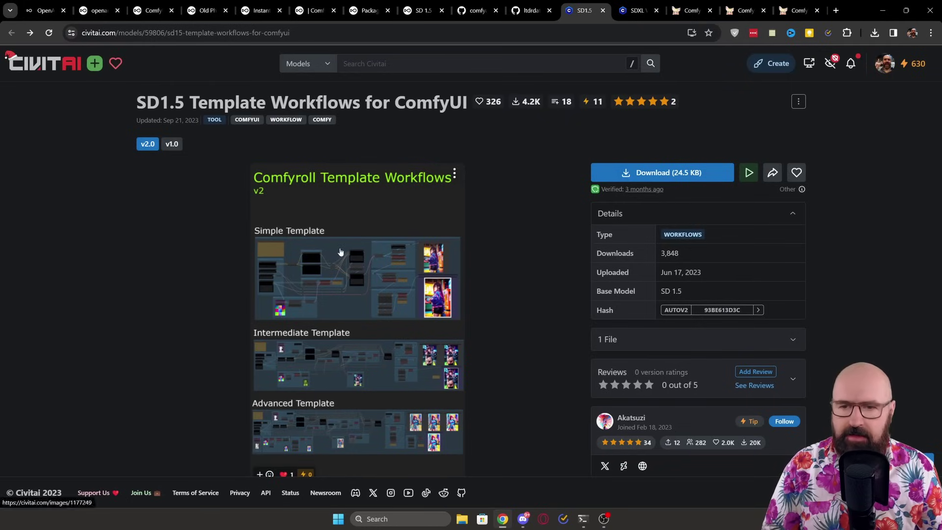
- View the Comfyroll Template Workflows v2 preview image full size
left_click(340, 251)
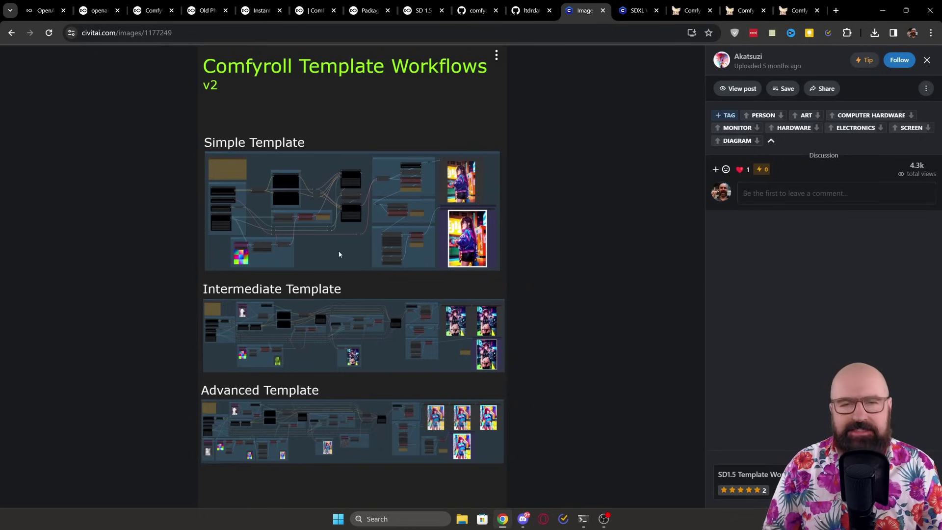
- Switch to the browser tab showing SDXL Workflow Templates for ComfyUI with ControlNet
key("ctrl+Tab")
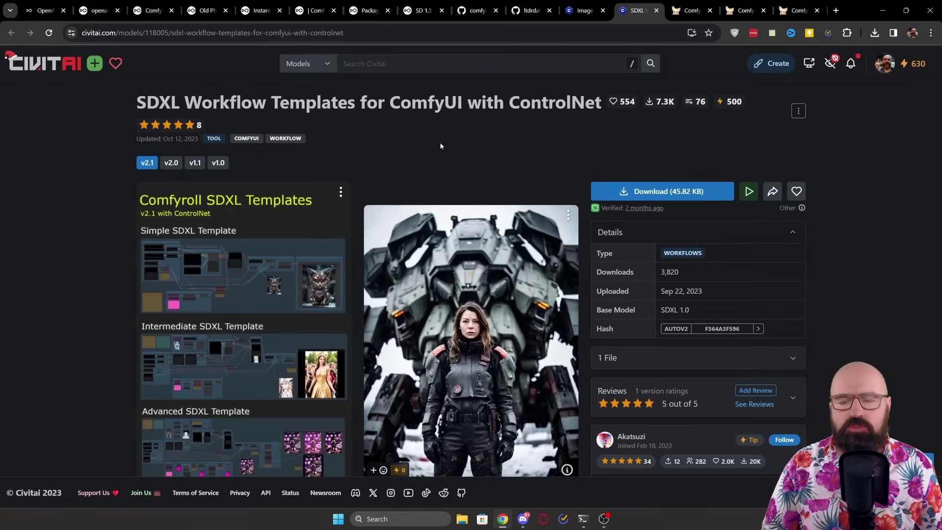